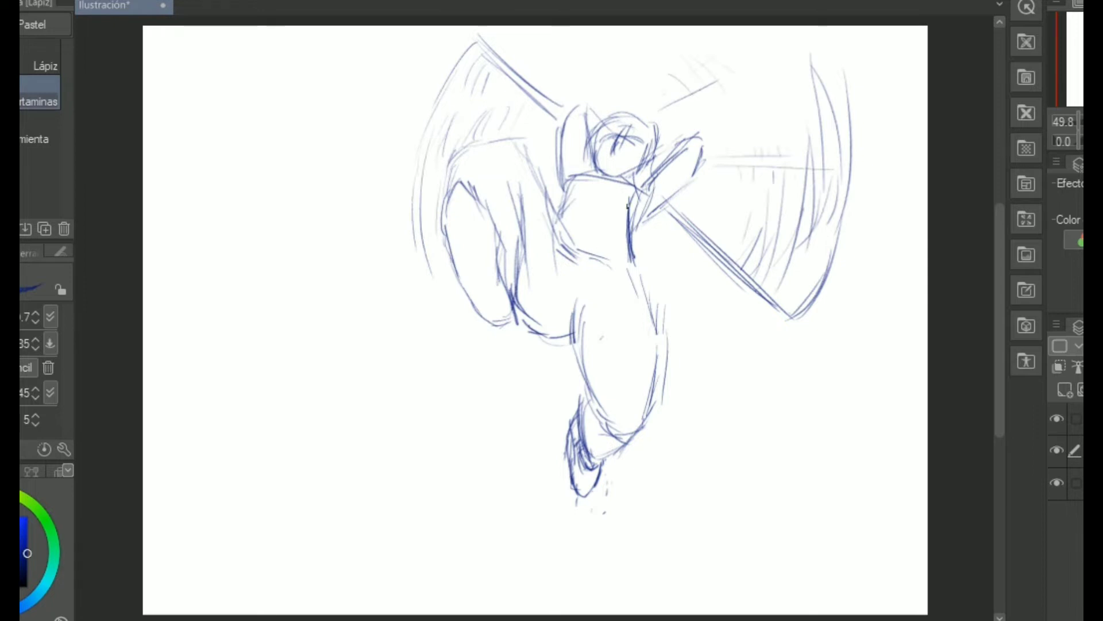
Lasso the whole winged figure sketch, scale it down slightly and move it up toward the canvas's upper-right corner, then deselect.
key("m")
mouse_move(333, 99)
left_mouse_down()
mouse_move(391, 310)
mouse_move(889, 91)
mouse_move(621, 12)
mouse_move(332, 99)
left_mouse_up()
key("ctrl+t")
left_click_drag(320, 542, 372, 500)
left_click_drag(547, 313, 577, 294)
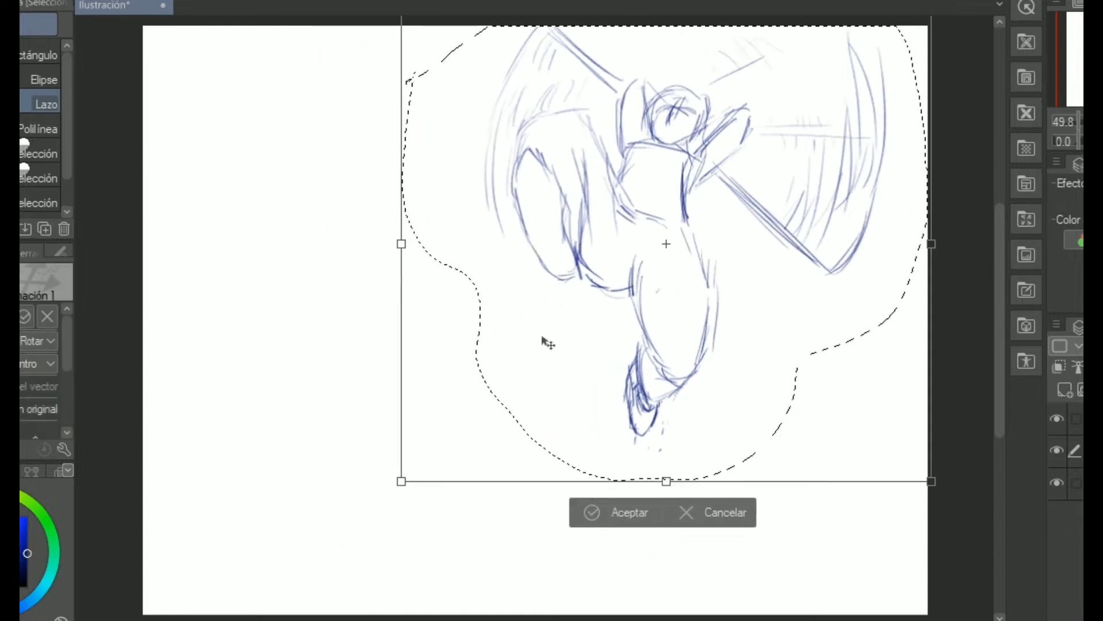
left_click(616, 507)
left_click(614, 510)
left_click(654, 278)
key("ctrl+d")
key("p")
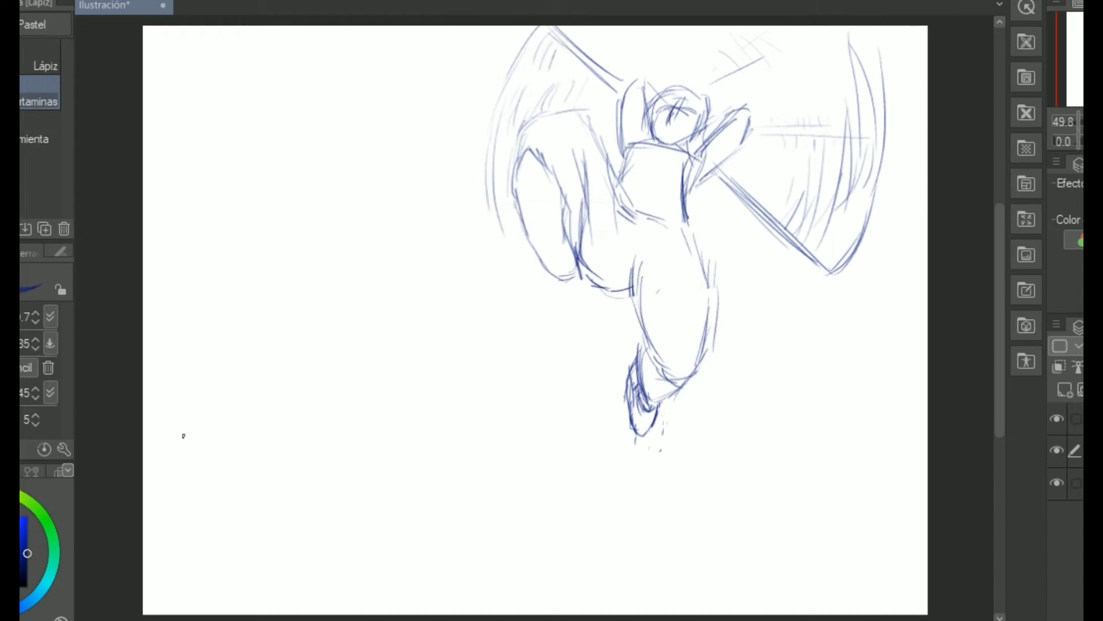
Sketch the serpent's body in blue pencil, curving down the canvas's left edge and running along its lower edge to the right.
left_click_drag(169, 448, 179, 549)
mouse_move(176, 548)
left_mouse_down()
mouse_move(323, 588)
mouse_move(277, 580)
mouse_move(391, 596)
mouse_move(746, 547)
mouse_move(701, 564)
mouse_move(837, 494)
left_mouse_up()
left_click_drag(757, 584, 895, 512)
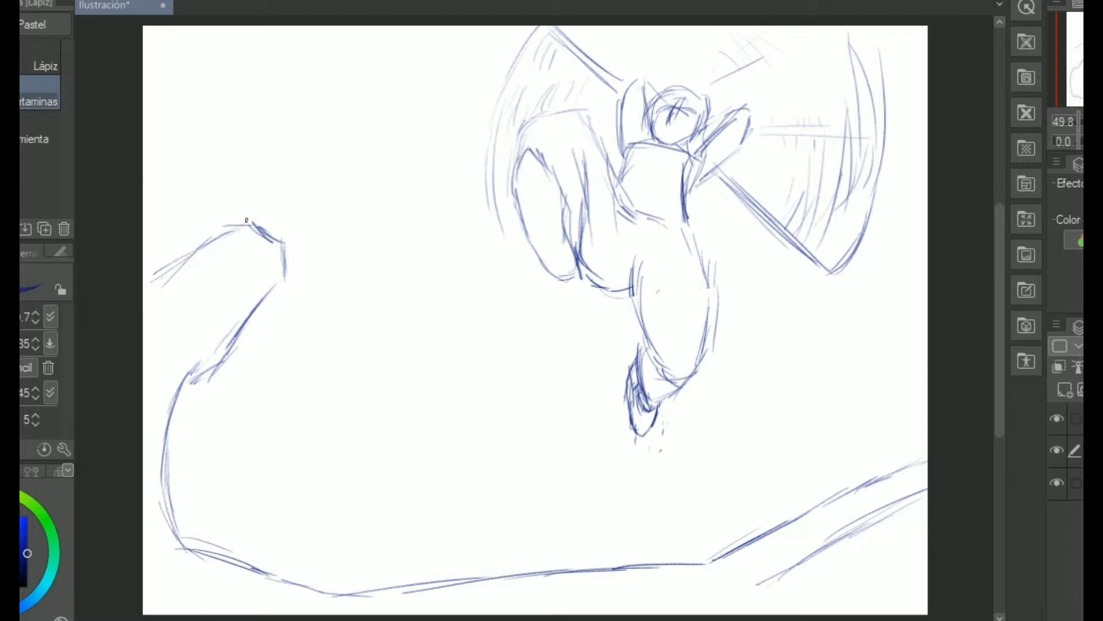
Sketch the serpent's head with eye, nostril and belly ridges, plus a crescent moon and small stars in the sky.
left_click_drag(208, 220, 149, 241)
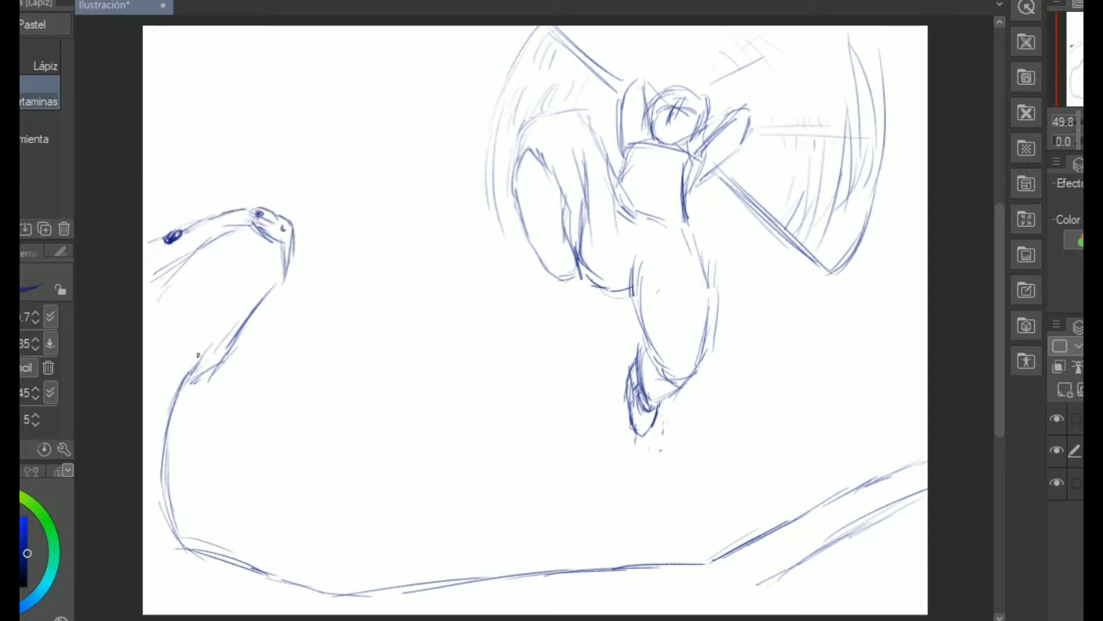
left_click_drag(171, 395, 148, 378)
left_click_drag(163, 428, 144, 413)
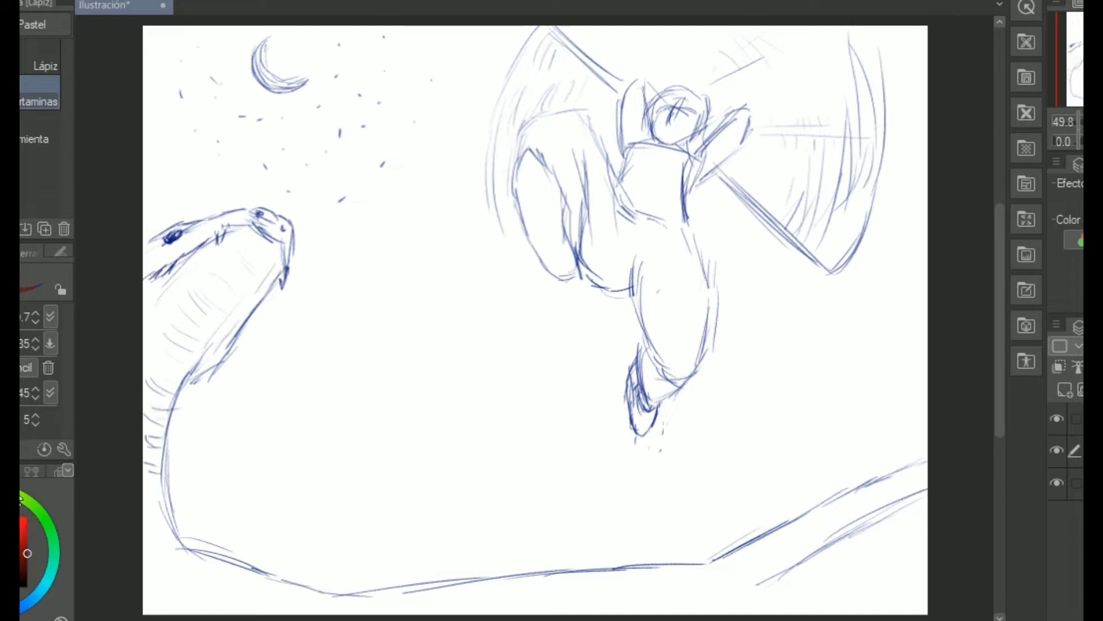
Lower the blue sketch layer's opacity and trace the serpent's head, fangs and throat in red pencil on the uppermost layer.
left_click(1092, 346)
left_click(1092, 419)
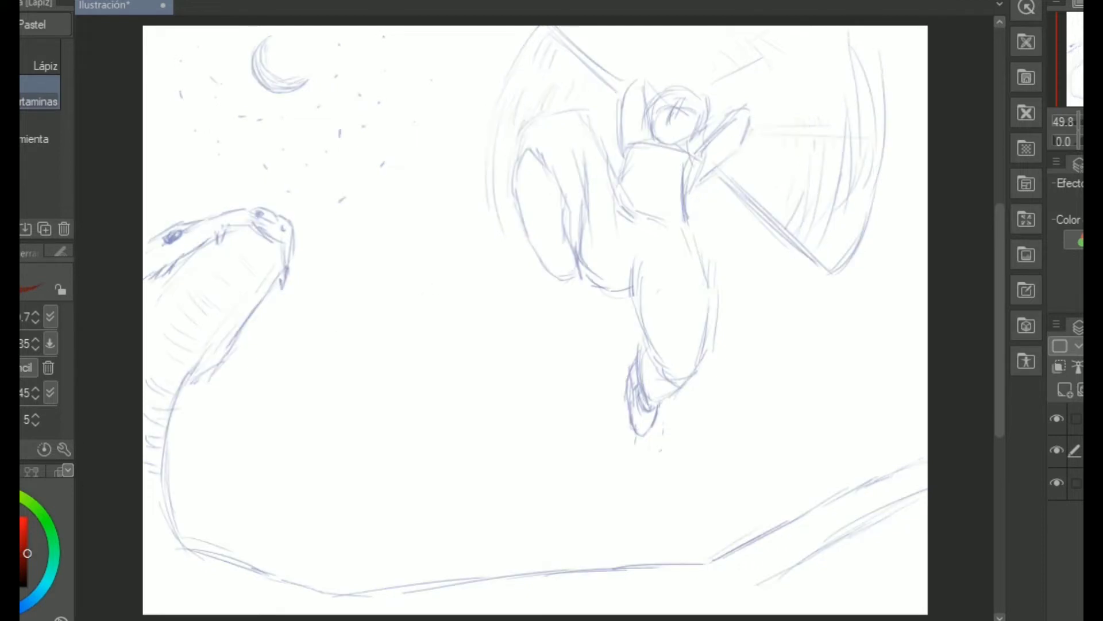
scroll(658, 283, "up", 1)
left_click_drag(449, 235, 384, 330)
mouse_move(223, 476)
left_mouse_down()
mouse_move(527, 360)
mouse_move(523, 298)
left_mouse_up()
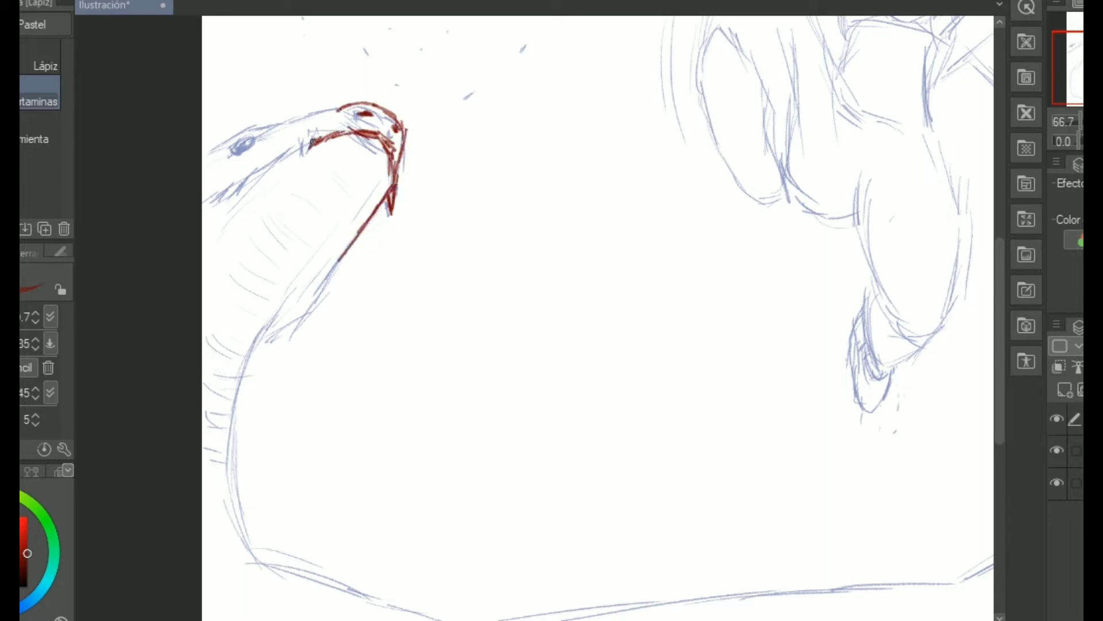
left_click_drag(298, 288, 246, 370)
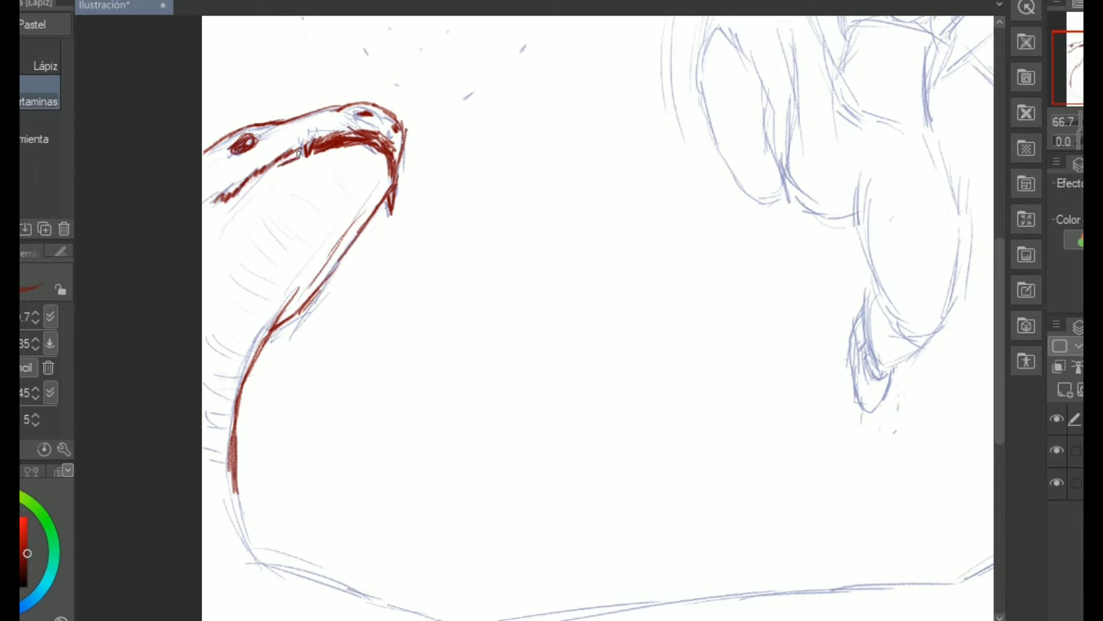
Trace the serpent's lower bend in red, from the neck around the corner and down the start of the lower body.
left_click_drag(392, 378, 389, 243)
scroll(389, 244, "up", 1)
left_click_drag(228, 464, 197, 336)
left_click_drag(122, 235, 156, 376)
left_click_drag(123, 271, 163, 389)
left_click_drag(130, 287, 170, 394)
left_click_drag(192, 349, 245, 285)
left_click_drag(212, 313, 244, 352)
left_click_drag(207, 304, 314, 332)
left_click_drag(251, 310, 347, 359)
left_click_drag(272, 319, 356, 367)
left_click_drag(211, 312, 306, 341)
mouse_move(209, 303)
left_mouse_down()
mouse_move(350, 365)
mouse_move(577, 428)
left_mouse_up()
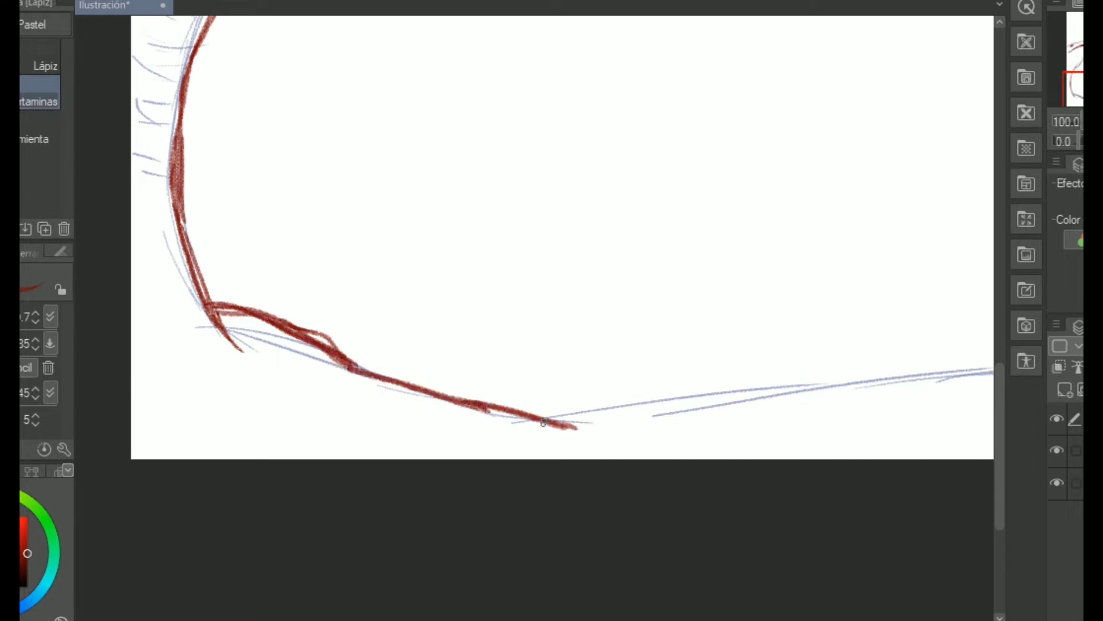
Continue the red outline of the serpent's body along the canvas's lower edge and up toward the right side.
left_click_drag(481, 405, 555, 425)
left_click_drag(654, 433, 323, 452)
left_click_drag(235, 446, 437, 406)
mouse_move(281, 441)
left_mouse_down()
mouse_move(447, 405)
mouse_move(715, 384)
mouse_move(596, 431)
left_mouse_up()
mouse_move(540, 409)
left_mouse_down()
mouse_move(723, 395)
mouse_move(419, 450)
mouse_move(870, 248)
left_mouse_up()
left_click_drag(542, 487, 869, 313)
Draw the short curved belly ridges on the serpent's throat and neck in red pencil.
left_click_drag(205, 359, 747, 377)
scroll(747, 378, "down", 1)
left_click_drag(578, 276, 646, 447)
scroll(646, 447, "up", 1)
mouse_move(393, 358)
left_mouse_down()
mouse_move(690, 337)
mouse_move(689, 413)
left_mouse_up()
left_click_drag(482, 127, 516, 165)
left_click_drag(436, 166, 478, 204)
left_click_drag(410, 194, 453, 236)
left_click_drag(404, 196, 428, 228)
left_click_drag(491, 317, 481, 279)
Trace the figure's raised bent arm on the right of the head in red pencil.
left_click_drag(299, 163, 364, 122)
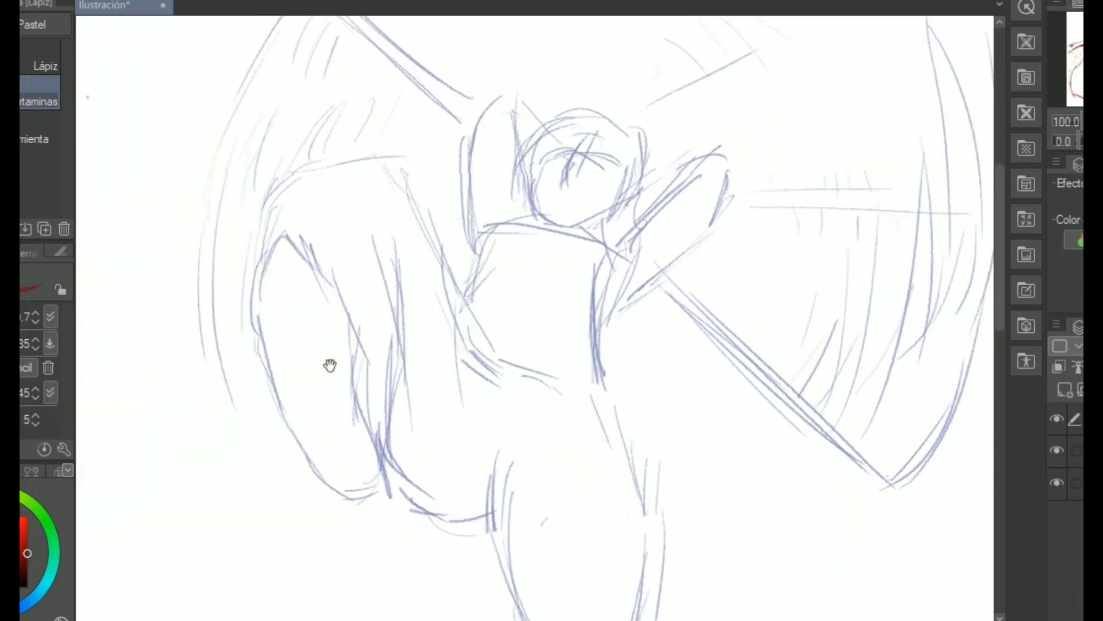
left_click_drag(328, 365, 301, 355)
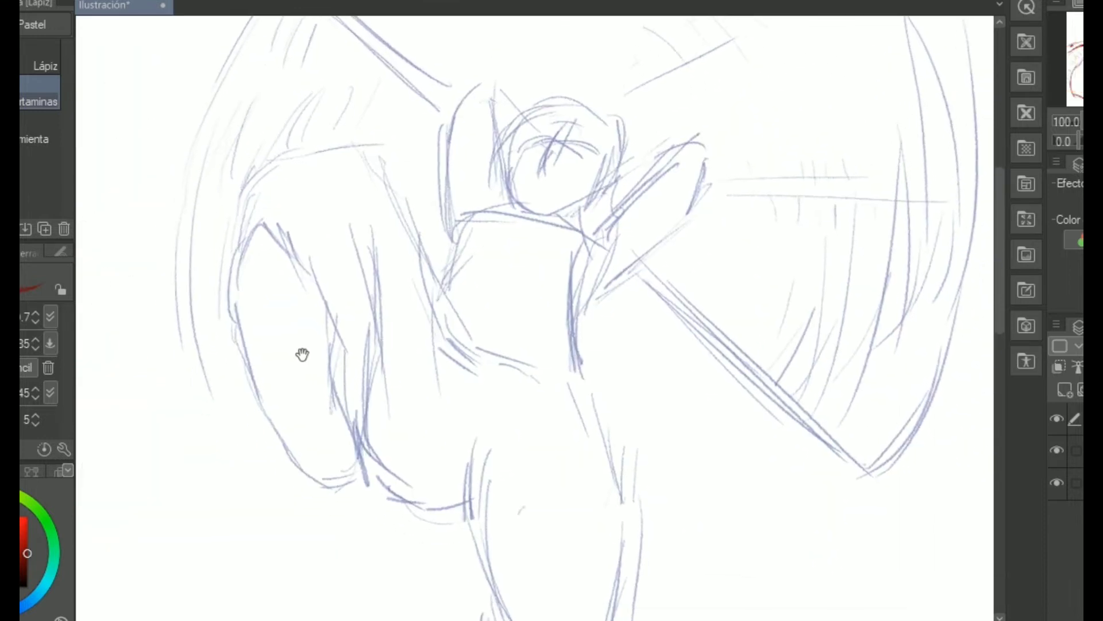
scroll(504, 272, "up", 2)
mouse_move(496, 301)
left_mouse_down()
mouse_move(542, 239)
mouse_move(585, 218)
left_mouse_up()
mouse_move(641, 170)
left_mouse_down()
mouse_move(629, 263)
mouse_move(538, 358)
left_mouse_up()
left_click_drag(643, 179, 520, 219)
left_click_drag(535, 287, 621, 273)
left_click_drag(661, 214, 687, 196)
left_click_drag(568, 250, 635, 301)
Trace the figure's other raised arm, left of the head, and the curve of the face and chin in red.
left_click_drag(487, 152, 486, 291)
mouse_move(467, 118)
left_mouse_down()
mouse_move(422, 166)
mouse_move(412, 305)
mouse_move(428, 353)
left_mouse_up()
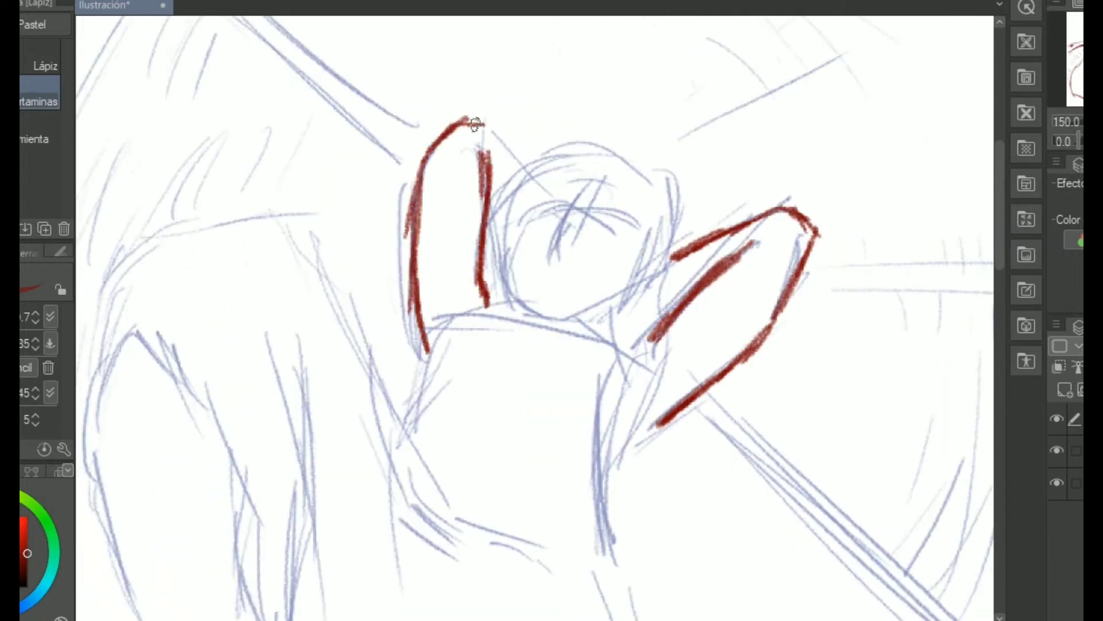
left_click_drag(475, 125, 506, 188)
left_click_drag(580, 262, 590, 228)
left_click_drag(514, 178, 521, 253)
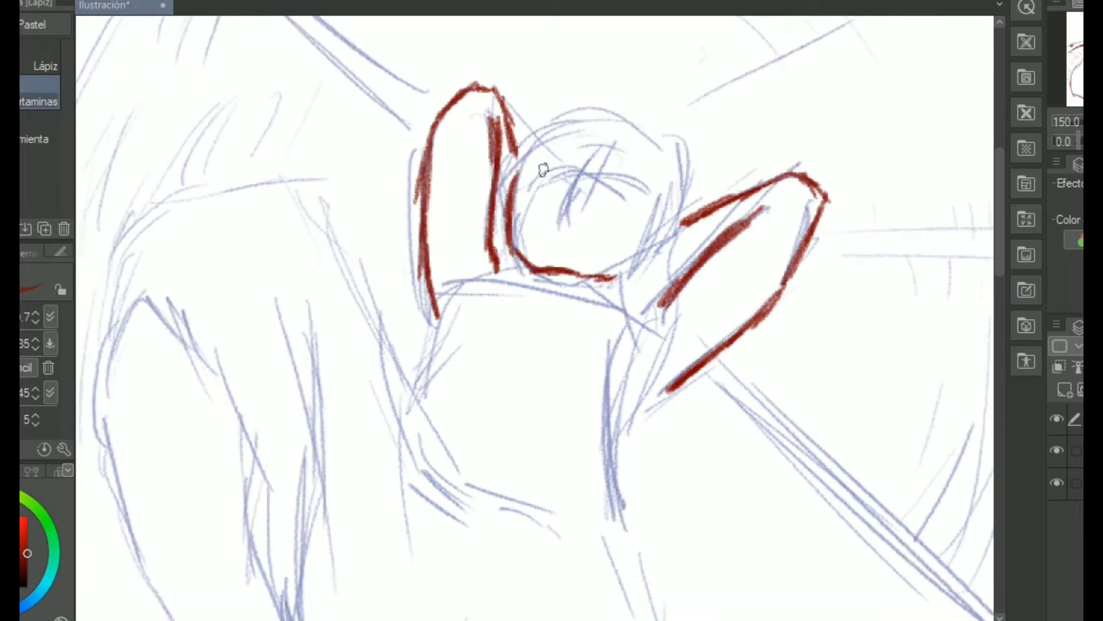
left_click_drag(553, 285, 608, 232)
Draw the figure's shoulder and armpit contours in red with short shading strokes on both sides of the torso.
left_click_drag(518, 231, 495, 256)
left_click_drag(511, 260, 477, 315)
left_click_drag(519, 281, 474, 337)
left_click_drag(654, 365, 612, 331)
mouse_move(674, 216)
left_mouse_down()
mouse_move(664, 239)
mouse_move(671, 314)
left_mouse_up()
mouse_move(623, 256)
left_mouse_down()
mouse_move(624, 356)
mouse_move(628, 345)
left_mouse_up()
left_click_drag(648, 278, 631, 357)
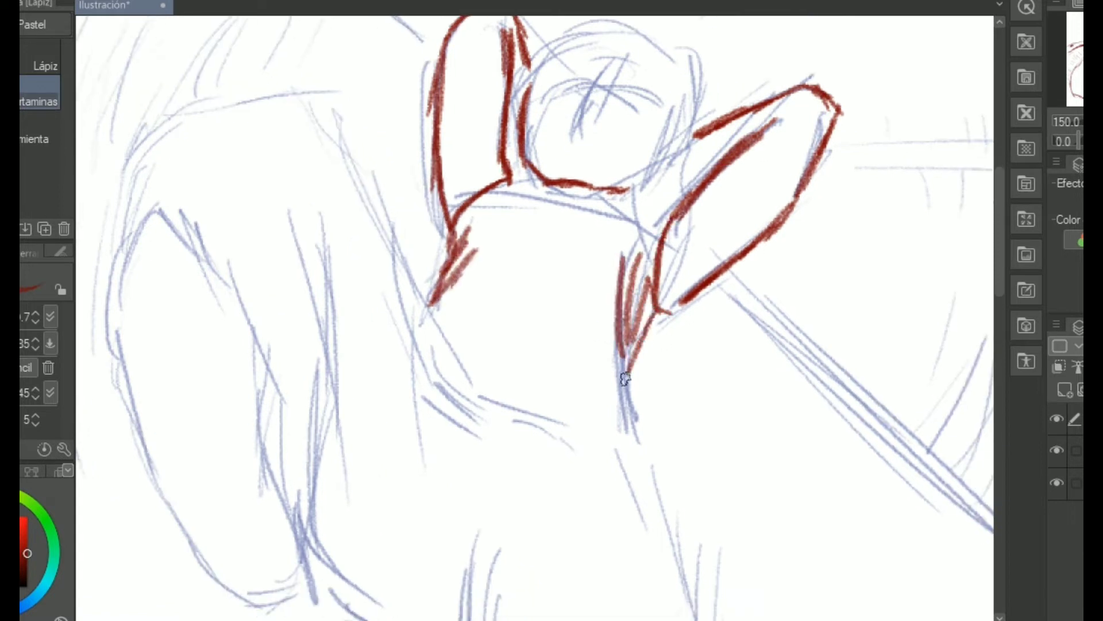
Draw the torso's right side, the shoulder line with collar and the shirt's front opening in red.
left_click_drag(655, 311, 634, 435)
mouse_move(669, 214)
left_mouse_down()
mouse_move(635, 191)
mouse_move(574, 222)
left_mouse_up()
mouse_move(552, 168)
left_mouse_down()
mouse_move(556, 225)
mouse_move(608, 161)
mouse_move(572, 295)
left_mouse_up()
Draw a knotted bow with looped ends and fold lines at the waist of the figure's shirt.
left_click_drag(586, 239, 573, 289)
left_click_drag(534, 345, 527, 271)
mouse_move(475, 237)
left_mouse_down()
mouse_move(534, 249)
mouse_move(548, 293)
mouse_move(568, 251)
mouse_move(569, 287)
left_mouse_up()
left_click_drag(572, 250, 562, 292)
left_click_drag(566, 247, 536, 285)
left_click_drag(626, 261, 619, 235)
mouse_move(625, 254)
left_mouse_down()
mouse_move(587, 242)
mouse_move(648, 311)
left_mouse_up()
left_click_drag(572, 269, 639, 306)
mouse_move(486, 244)
left_mouse_down()
mouse_move(537, 256)
mouse_move(445, 316)
mouse_move(552, 276)
mouse_move(607, 339)
mouse_move(598, 303)
left_mouse_up()
left_click_drag(665, 305, 655, 387)
left_click_drag(549, 264, 552, 302)
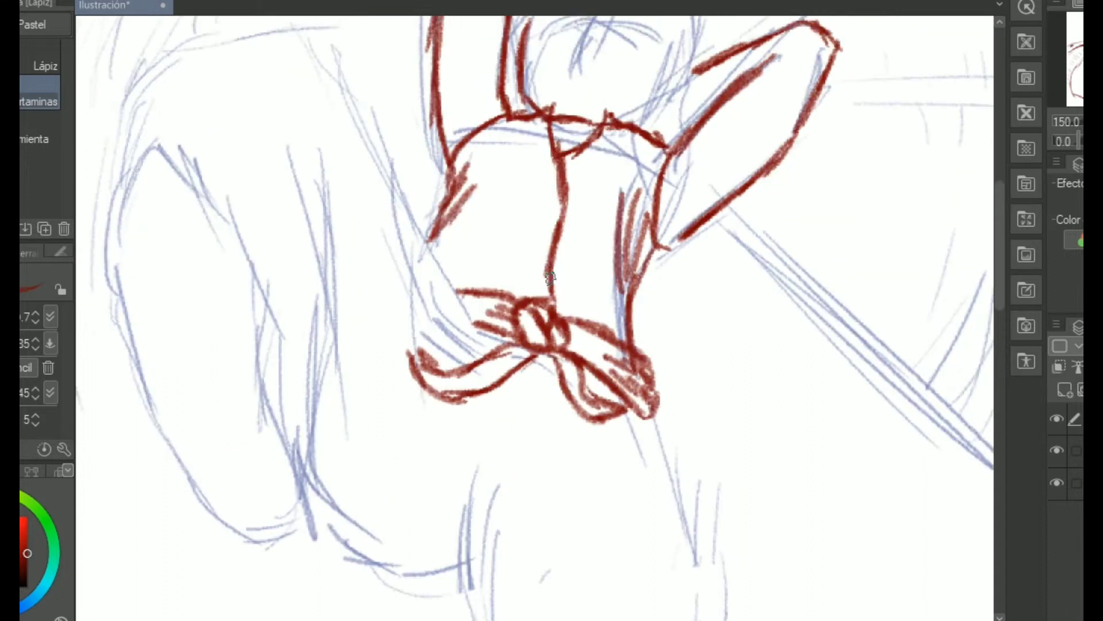
Add fold lines, a thin placket line beside the opening and armhole seams to the figure's shirt.
left_click_drag(497, 211, 533, 257)
mouse_move(506, 227)
left_mouse_down()
mouse_move(522, 260)
mouse_move(581, 290)
left_mouse_up()
left_click_drag(557, 273, 572, 296)
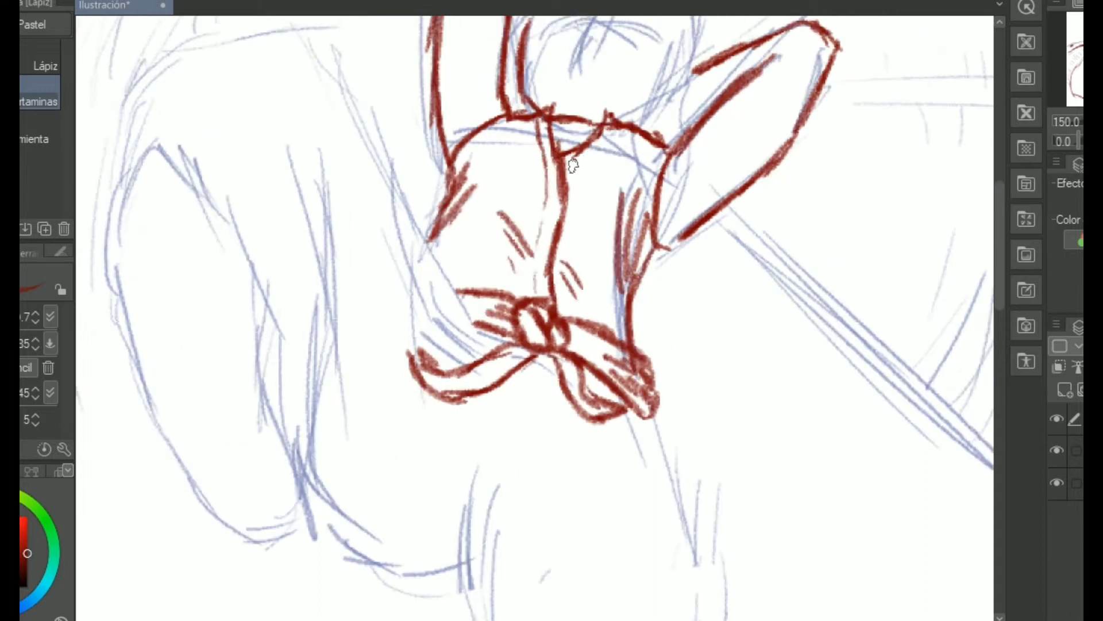
left_click_drag(659, 150, 649, 229)
left_click_drag(513, 115, 460, 172)
mouse_move(609, 285)
left_mouse_down()
mouse_move(613, 122)
mouse_move(599, 131)
left_mouse_up()
Draw the hip contour, the hanging bow end and the outer outline of the garment flap below the knot.
left_click_drag(643, 274, 676, 356)
left_click_drag(665, 309, 687, 403)
left_click_drag(541, 214, 531, 262)
left_click_drag(531, 262, 475, 289)
left_click_drag(473, 248, 477, 296)
mouse_move(477, 296)
left_mouse_down()
mouse_move(533, 258)
mouse_move(547, 385)
mouse_move(687, 421)
mouse_move(698, 446)
left_mouse_up()
Draw the flap's inner hem line in red and erase stray strokes along it.
left_click_drag(684, 367, 702, 454)
mouse_move(549, 248)
left_mouse_down()
mouse_move(569, 344)
mouse_move(684, 397)
left_mouse_up()
key("e")
left_click_drag(541, 333, 664, 418)
key("p")
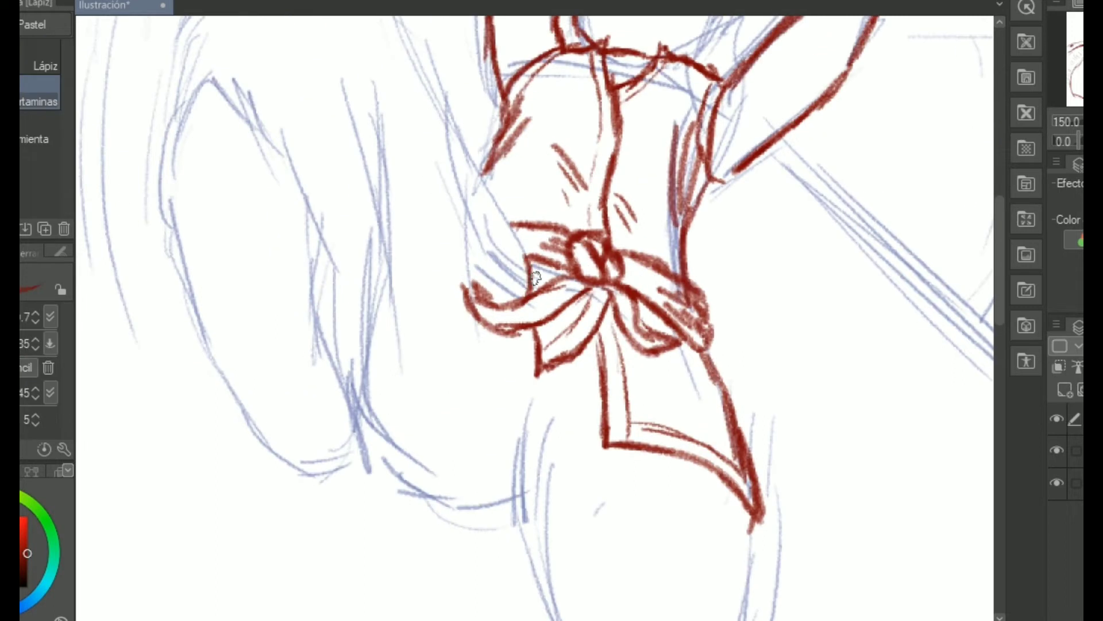
Draw the upper contour of the raised thigh in red, from the waist bow up toward the bent knee.
mouse_move(503, 185)
left_mouse_down()
mouse_move(609, 269)
mouse_move(564, 261)
left_mouse_up()
mouse_move(591, 357)
left_mouse_down()
mouse_move(529, 249)
mouse_move(625, 342)
left_mouse_up()
left_click_drag(552, 293, 591, 368)
left_click_drag(512, 215, 575, 325)
left_click_drag(545, 216, 644, 276)
left_click_drag(591, 237, 626, 294)
mouse_move(631, 300)
left_mouse_down()
mouse_move(542, 212)
mouse_move(505, 214)
left_mouse_up()
Outline the top and outer edge of the raised bent knee in red over the blue sketch.
mouse_move(554, 214)
left_mouse_down()
mouse_move(643, 131)
mouse_move(492, 196)
mouse_move(480, 257)
left_mouse_up()
left_click_drag(585, 308, 522, 180)
left_click_drag(573, 105, 595, 225)
left_click_drag(605, 108, 597, 293)
left_click_drag(618, 160, 576, 392)
mouse_move(421, 114)
left_mouse_down()
mouse_move(445, 134)
mouse_move(408, 248)
left_mouse_up()
left_click_drag(415, 216, 418, 298)
left_click_drag(596, 300, 525, 247)
Outline the rounded lower part of the raised leg in red, closing its contour below the knee.
mouse_move(339, 208)
left_mouse_down()
mouse_move(380, 319)
mouse_move(458, 448)
mouse_move(509, 434)
mouse_move(498, 321)
mouse_move(521, 443)
left_mouse_up()
left_click_drag(516, 472, 508, 350)
left_click_drag(508, 396, 472, 251)
mouse_move(472, 250)
left_mouse_down()
mouse_move(504, 317)
mouse_move(428, 257)
left_mouse_up()
left_click_drag(516, 321, 502, 225)
left_click_drag(470, 308, 469, 390)
mouse_move(490, 364)
left_mouse_down()
mouse_move(493, 425)
mouse_move(478, 455)
left_mouse_up()
left_click_drag(566, 313, 534, 249)
key("ctrl+z")
key("ctrl+z")
Add short, mostly vertical fold lines to the trouser fabric on the raised leg.
mouse_move(448, 307)
left_mouse_down()
mouse_move(439, 375)
mouse_move(453, 385)
left_mouse_up()
left_click_drag(425, 283, 446, 394)
left_click_drag(455, 243, 452, 292)
left_click_drag(428, 206, 433, 270)
left_click_drag(492, 345, 442, 377)
left_click_drag(439, 329, 434, 389)
left_click_drag(514, 373, 476, 325)
left_click_drag(418, 310, 430, 372)
left_click_drag(406, 440, 382, 331)
mouse_move(361, 315)
left_mouse_down()
mouse_move(376, 362)
mouse_move(435, 415)
left_mouse_up()
Draw the underside of the raised thigh and the hanging cloth end beneath it, with fold lines at the crotch.
mouse_move(384, 379)
left_mouse_down()
mouse_move(437, 417)
mouse_move(519, 425)
left_mouse_up()
mouse_move(540, 430)
left_mouse_down()
mouse_move(567, 355)
mouse_move(566, 303)
left_mouse_up()
left_click_drag(450, 194, 457, 339)
left_click_drag(467, 238, 467, 166)
left_click_drag(470, 138, 459, 267)
left_click_drag(481, 181, 468, 334)
left_click_drag(464, 267, 512, 417)
left_click_drag(482, 331, 532, 428)
Outline the lower leg's thigh in red, from the hip and garment flap down to the rounded knee.
left_click_drag(628, 415, 604, 381)
mouse_move(658, 192)
left_mouse_down()
mouse_move(630, 362)
mouse_move(685, 277)
left_mouse_up()
left_click_drag(694, 251, 672, 319)
left_click_drag(691, 272, 650, 342)
mouse_move(521, 202)
left_mouse_down()
mouse_move(499, 258)
mouse_move(520, 383)
left_mouse_up()
left_click_drag(614, 382, 614, 349)
left_click_drag(543, 229, 560, 266)
mouse_move(657, 294)
left_mouse_down()
mouse_move(602, 356)
mouse_move(562, 371)
left_mouse_up()
left_click_drag(513, 323, 598, 366)
Draw the shin and foot behind the lower knee in red, with fold lines in the fabric.
left_click_drag(529, 273, 525, 324)
left_click_drag(517, 265, 518, 312)
left_click_drag(603, 328, 569, 354)
mouse_move(507, 266)
left_mouse_down()
mouse_move(539, 273)
mouse_move(511, 411)
mouse_move(536, 476)
left_mouse_up()
left_click_drag(595, 420, 597, 381)
mouse_move(597, 384)
left_mouse_down()
mouse_move(575, 453)
mouse_move(540, 477)
left_mouse_up()
mouse_move(538, 326)
left_mouse_down()
mouse_move(539, 371)
mouse_move(582, 388)
left_mouse_up()
mouse_move(602, 240)
left_mouse_down()
mouse_move(639, 354)
mouse_move(645, 421)
left_mouse_up()
left_click_drag(589, 381, 594, 444)
left_click_drag(558, 248, 606, 409)
left_click_drag(521, 366, 552, 418)
left_click_drag(539, 402, 618, 450)
left_click_drag(548, 374, 591, 428)
Draw the figure's nose and mouth as short red strokes along the face guidelines.
left_click_drag(613, 147, 577, 352)
left_click_drag(623, 202, 455, 339)
mouse_move(525, 327)
left_mouse_down()
mouse_move(601, 372)
mouse_move(571, 348)
left_mouse_up()
mouse_move(524, 282)
left_mouse_down()
mouse_move(571, 276)
mouse_move(598, 294)
left_mouse_up()
left_click_drag(642, 259, 625, 312)
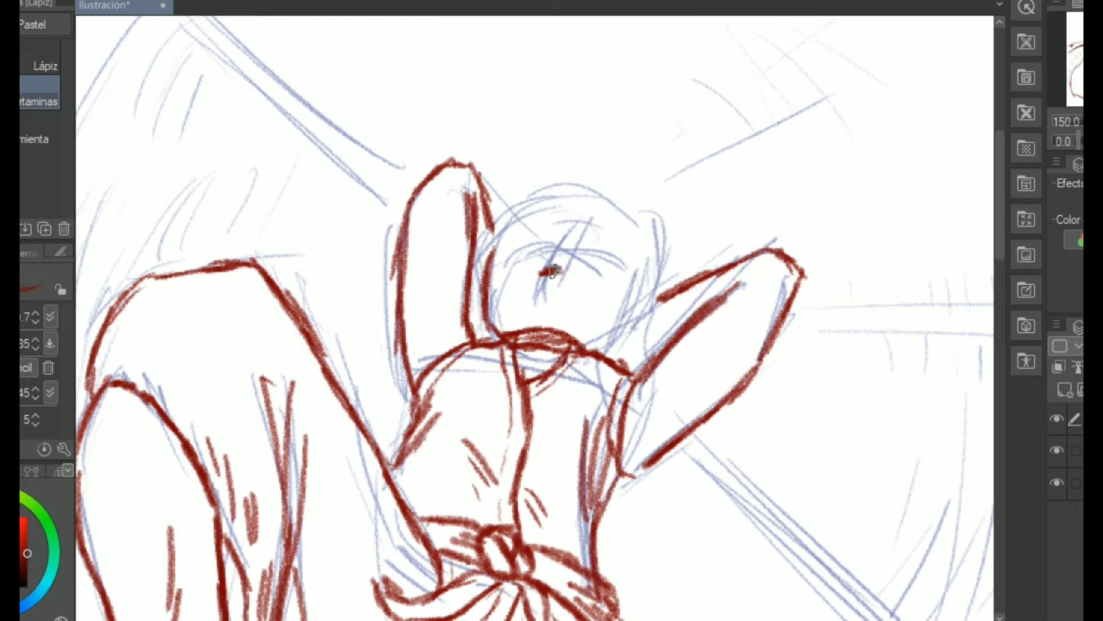
left_click_drag(566, 285, 595, 307)
scroll(510, 296, "up", 2)
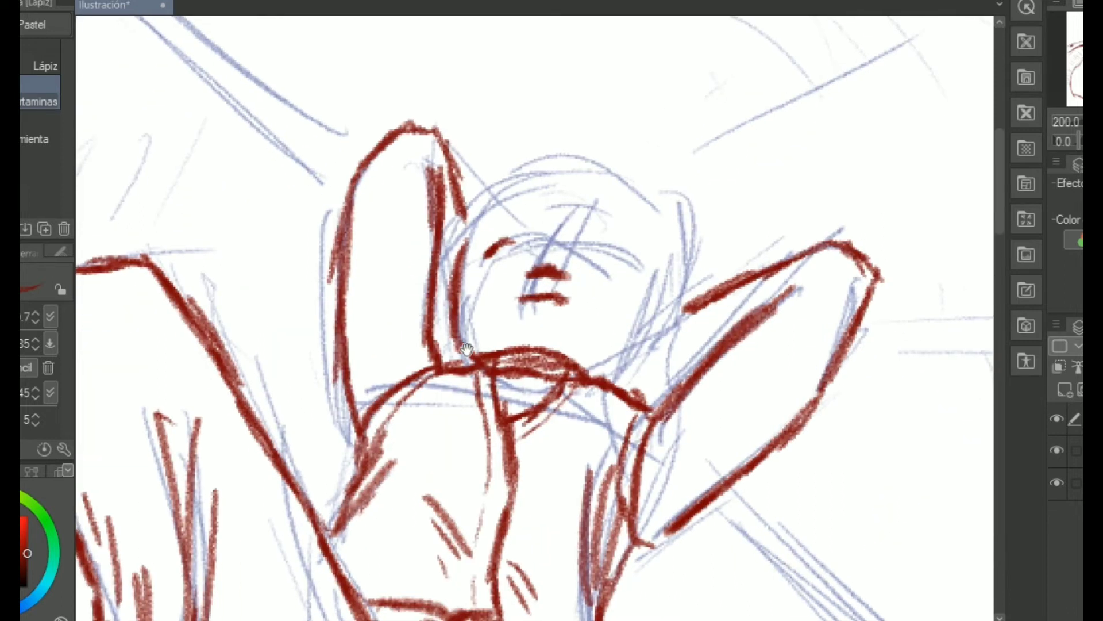
Draw both rough eyes with pupils and the eyebrows above them in red.
left_click_drag(483, 260, 543, 253)
mouse_move(611, 259)
left_mouse_down()
mouse_move(578, 257)
mouse_move(631, 280)
left_mouse_up()
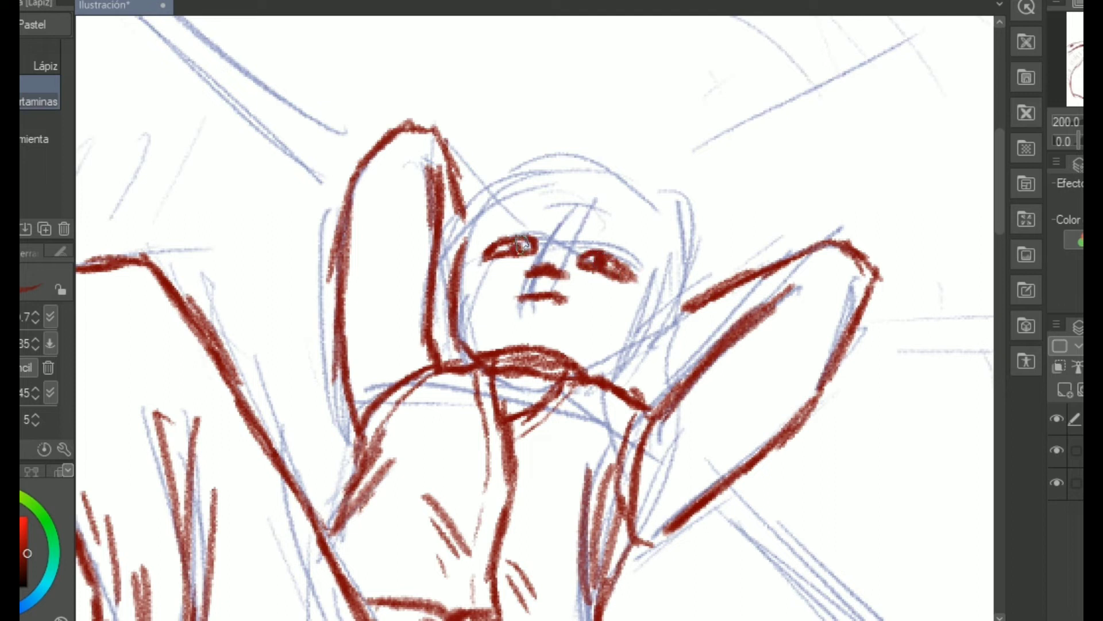
left_click_drag(592, 235, 657, 258)
mouse_move(646, 348)
left_mouse_down()
mouse_move(684, 315)
mouse_move(614, 363)
left_mouse_up()
mouse_move(508, 262)
left_mouse_down()
mouse_move(452, 316)
mouse_move(499, 255)
left_mouse_up()
mouse_move(571, 234)
left_mouse_down()
mouse_move(558, 214)
mouse_move(513, 194)
left_mouse_up()
mouse_move(507, 222)
left_mouse_down()
mouse_move(552, 238)
mouse_move(576, 231)
left_mouse_up()
Draw the hairline across the forehead and the swept hair locks over the crown of the head.
left_click_drag(566, 232, 499, 269)
left_click_drag(520, 195, 481, 252)
left_click_drag(524, 210, 476, 282)
left_click_drag(682, 234, 663, 201)
mouse_move(580, 177)
left_mouse_down()
mouse_move(558, 196)
mouse_move(621, 177)
left_mouse_up()
left_click_drag(621, 177, 649, 252)
left_click_drag(560, 198, 621, 188)
left_click_drag(624, 182, 661, 260)
left_click_drag(561, 198, 645, 230)
Define the jaw and the hair beside it, and add curved band lines across the adjacent forearm.
mouse_move(679, 283)
left_mouse_down()
mouse_move(652, 252)
mouse_move(659, 359)
mouse_move(644, 362)
left_mouse_up()
left_click_drag(604, 334, 563, 352)
left_click_drag(635, 302, 583, 362)
mouse_move(684, 292)
left_mouse_down()
mouse_move(631, 342)
mouse_move(668, 362)
left_mouse_up()
left_click_drag(754, 259, 731, 294)
left_click_drag(698, 276, 715, 306)
mouse_move(680, 292)
left_mouse_down()
mouse_move(696, 332)
mouse_move(677, 344)
left_mouse_up()
Thicken the hair strands on both sides of the face and add small crease marks on the arms.
left_click_drag(457, 219, 447, 282)
mouse_move(409, 366)
left_mouse_down()
mouse_move(423, 368)
mouse_move(431, 391)
left_mouse_up()
mouse_move(410, 340)
left_mouse_down()
mouse_move(422, 407)
mouse_move(427, 394)
left_mouse_up()
left_click_drag(629, 386, 630, 348)
left_click_drag(618, 212, 652, 304)
left_click_drag(650, 215, 639, 329)
left_click_drag(589, 170, 654, 221)
mouse_move(497, 166)
left_mouse_down()
mouse_move(570, 166)
mouse_move(654, 272)
left_mouse_up()
Draw the linked segments of a long braid hanging diagonally from behind the figure's shoulder.
mouse_move(680, 602)
left_mouse_down()
mouse_move(715, 551)
mouse_move(591, 232)
left_mouse_up()
mouse_move(550, 170)
left_mouse_down()
mouse_move(615, 267)
mouse_move(592, 278)
mouse_move(692, 335)
left_mouse_up()
left_click_drag(719, 411, 676, 314)
mouse_move(644, 252)
left_mouse_down()
mouse_move(722, 295)
mouse_move(618, 286)
left_mouse_up()
mouse_move(649, 253)
left_mouse_down()
mouse_move(688, 227)
mouse_move(638, 340)
left_mouse_up()
left_click_drag(536, 79, 608, 333)
Finish the braid with a tied end and pointed tuft, and add a crease mark on the raised arm.
left_click_drag(543, 434, 581, 413)
left_click_drag(567, 374, 601, 339)
left_click_drag(575, 276, 624, 362)
left_click_drag(354, 309, 348, 350)
mouse_move(586, 282)
left_mouse_down()
mouse_move(561, 355)
mouse_move(553, 343)
mouse_move(637, 346)
left_mouse_up()
left_click_drag(557, 237, 474, 274)
left_click_drag(600, 313, 607, 277)
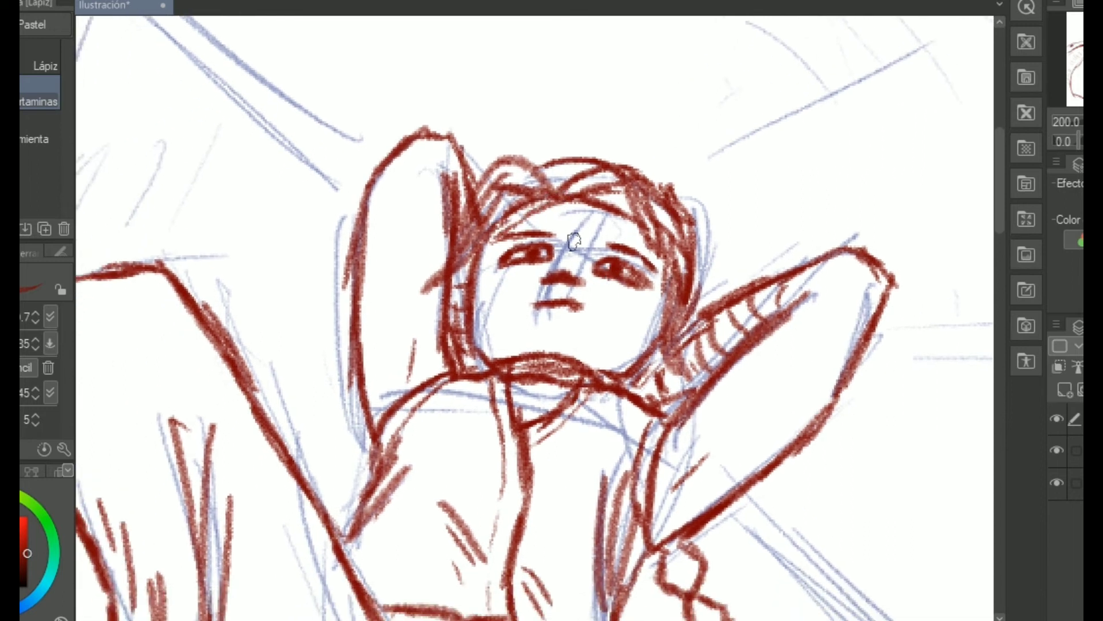
Erase the rough eyes and eyebrows from the figure's face.
left_click_drag(567, 242, 601, 207)
mouse_move(517, 313)
left_mouse_down()
mouse_move(574, 308)
mouse_move(636, 327)
mouse_move(626, 319)
left_mouse_up()
scroll(652, 305, "down", 5)
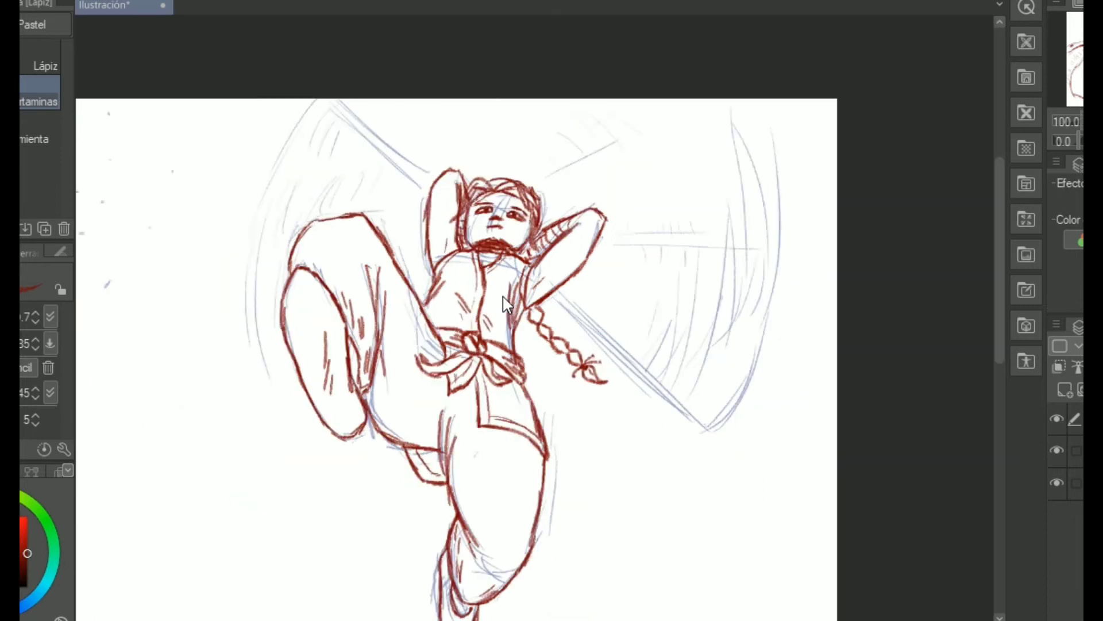
scroll(678, 379, "up", 4)
scroll(676, 367, "up", 1)
mouse_move(500, 35)
left_mouse_down()
mouse_move(504, 285)
mouse_move(573, 383)
left_mouse_up()
key("e")
left_click_drag(576, 231, 545, 241)
mouse_move(619, 247)
left_mouse_down()
mouse_move(660, 247)
mouse_move(652, 273)
left_mouse_up()
Redraw both eyes in red with the G pen, including upper lids, lower lids and filled pupils.
scroll(641, 262, "up", 2)
key("p")
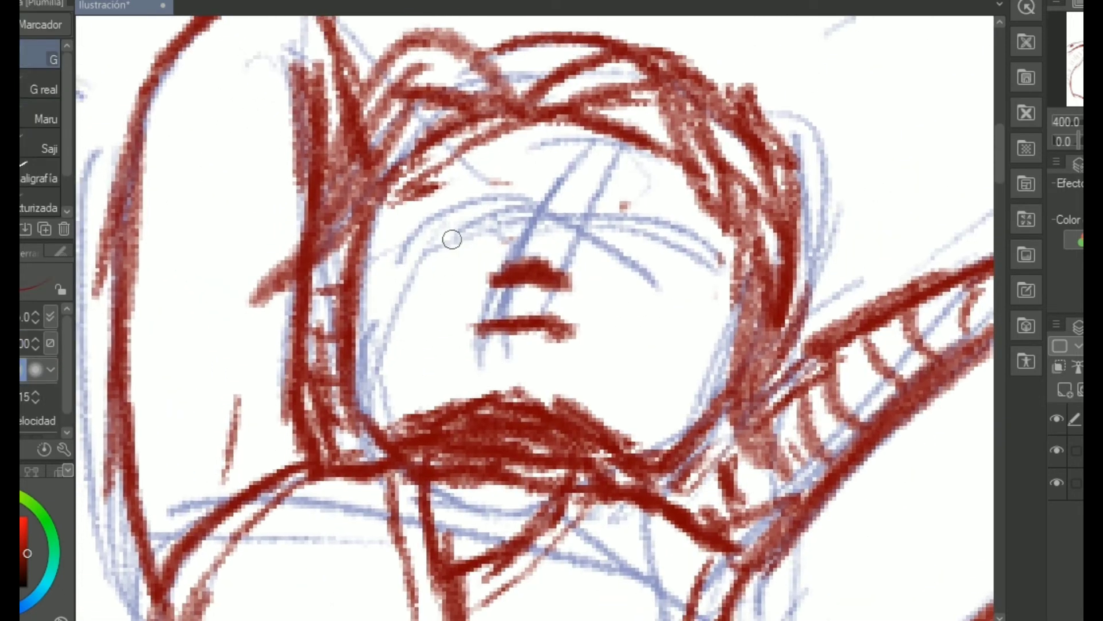
mouse_move(435, 220)
left_mouse_down()
mouse_move(495, 211)
mouse_move(393, 242)
mouse_move(482, 244)
left_mouse_up()
left_click_drag(498, 212, 504, 242)
mouse_move(588, 247)
left_mouse_down()
mouse_move(641, 228)
mouse_move(667, 244)
left_mouse_up()
left_click_drag(588, 252, 670, 277)
left_click_drag(667, 243, 719, 281)
left_click_drag(634, 262, 688, 283)
mouse_move(621, 240)
left_mouse_down()
mouse_move(638, 248)
mouse_move(613, 244)
left_mouse_up()
left_click_drag(480, 235, 442, 237)
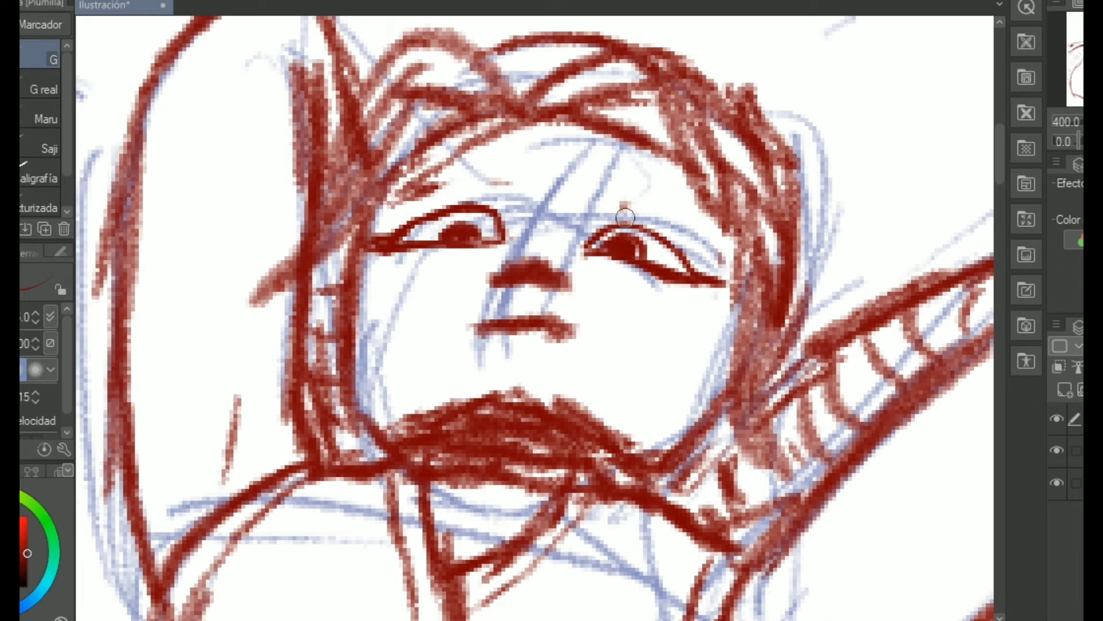
Draw thin tapered eyebrows above the eyes and add eyelashes at their outer corners.
left_click_drag(595, 197, 721, 225)
left_click_drag(499, 186, 368, 198)
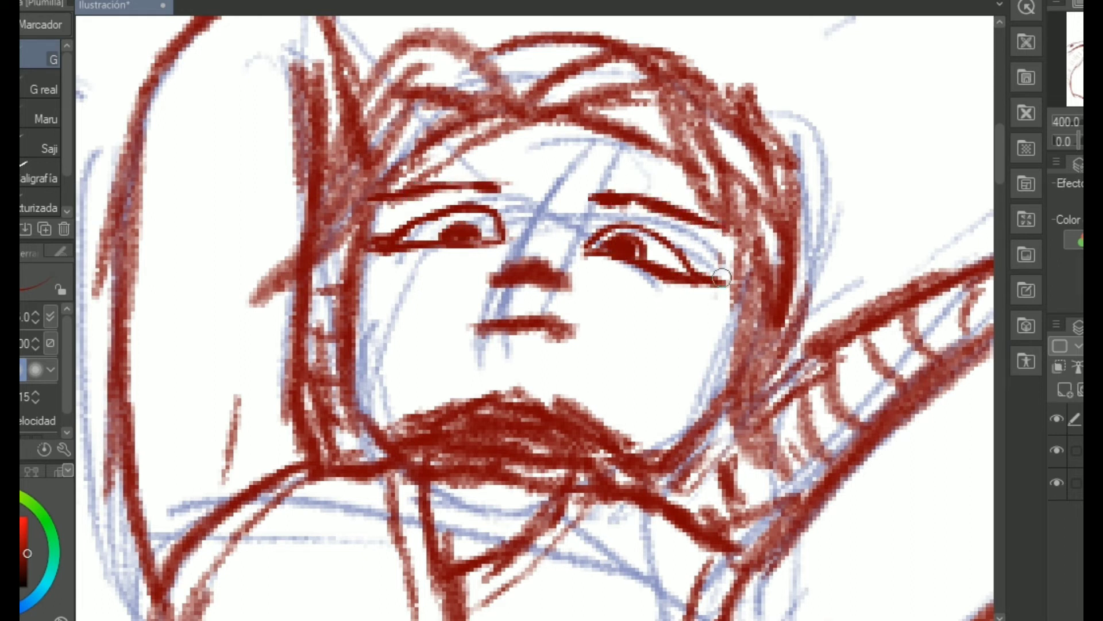
scroll(484, 165, "down", 4)
scroll(651, 170, "up", 2)
left_click_drag(591, 198, 618, 189)
left_click_drag(582, 185, 619, 174)
scroll(488, 132, "down", 5)
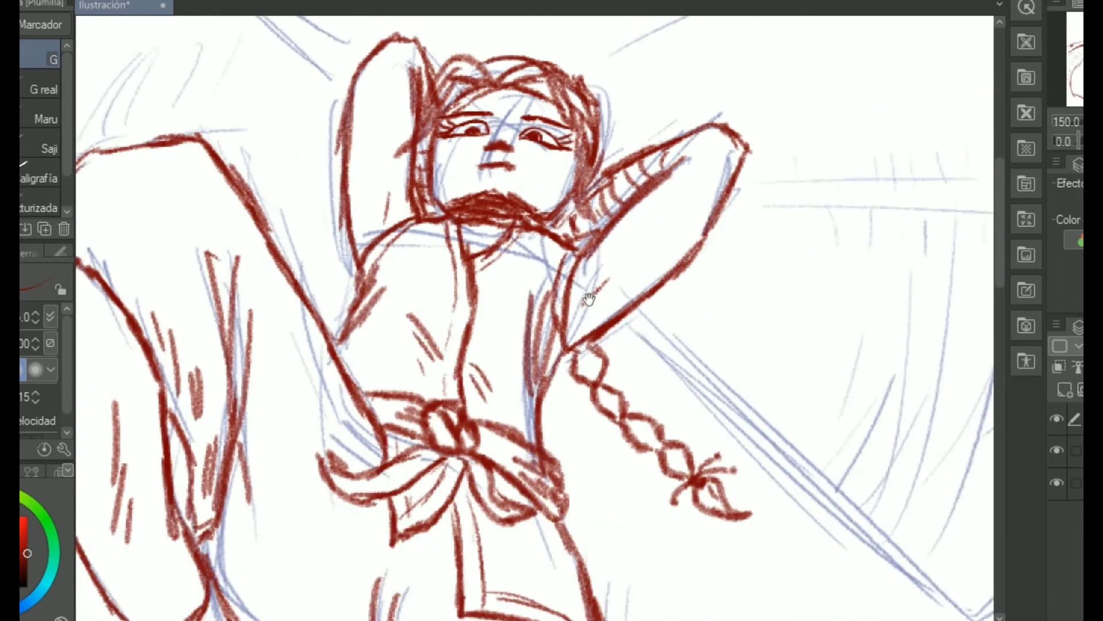
left_click_drag(714, 333, 660, 349)
scroll(661, 348, "up", 7)
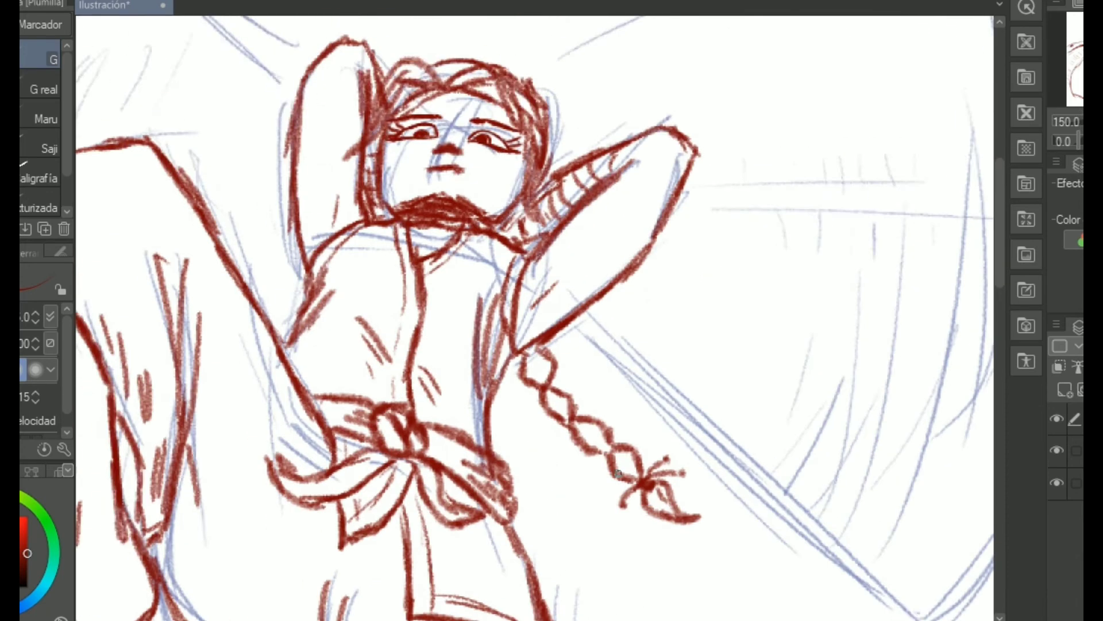
scroll(677, 205, "down", 7)
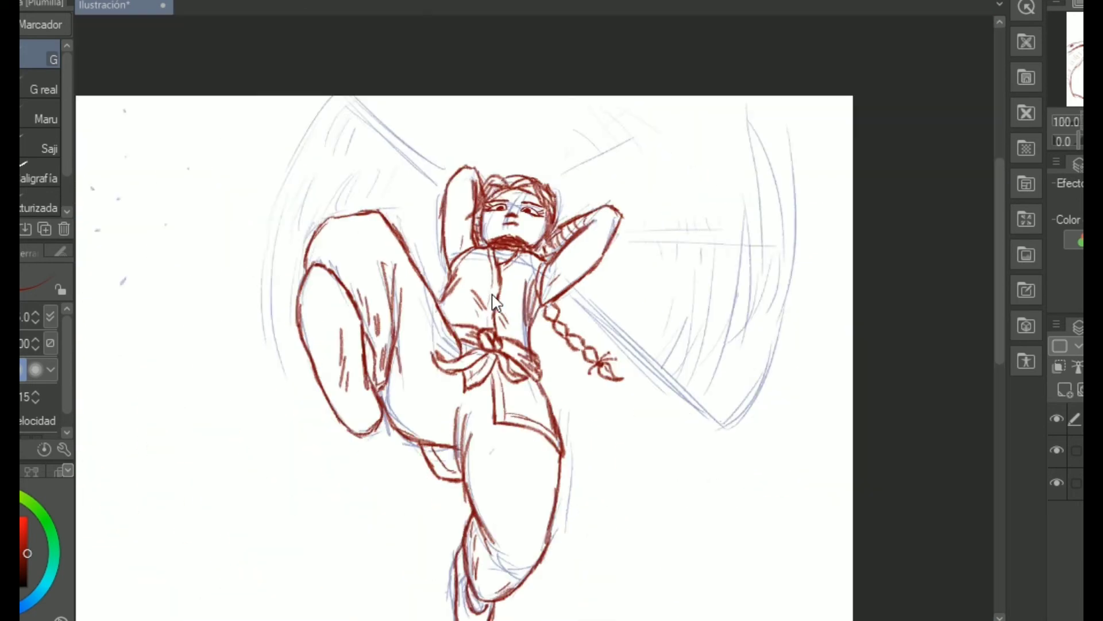
Outline the crescent moon in the sky in red with the G pen, enclosing the blue sketch.
left_click_drag(507, 398, 864, 390)
scroll(534, 261, "up", 2)
left_click_drag(534, 261, 759, 448)
mouse_move(310, 112)
left_mouse_down()
mouse_move(264, 211)
mouse_move(383, 296)
left_mouse_up()
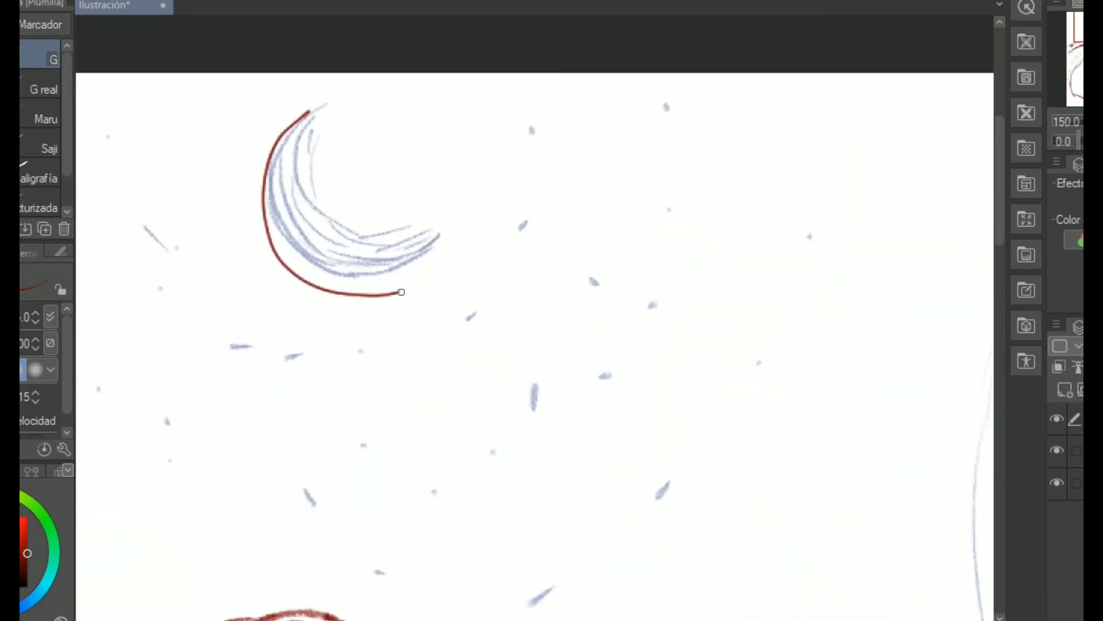
left_click_drag(511, 259, 509, 196)
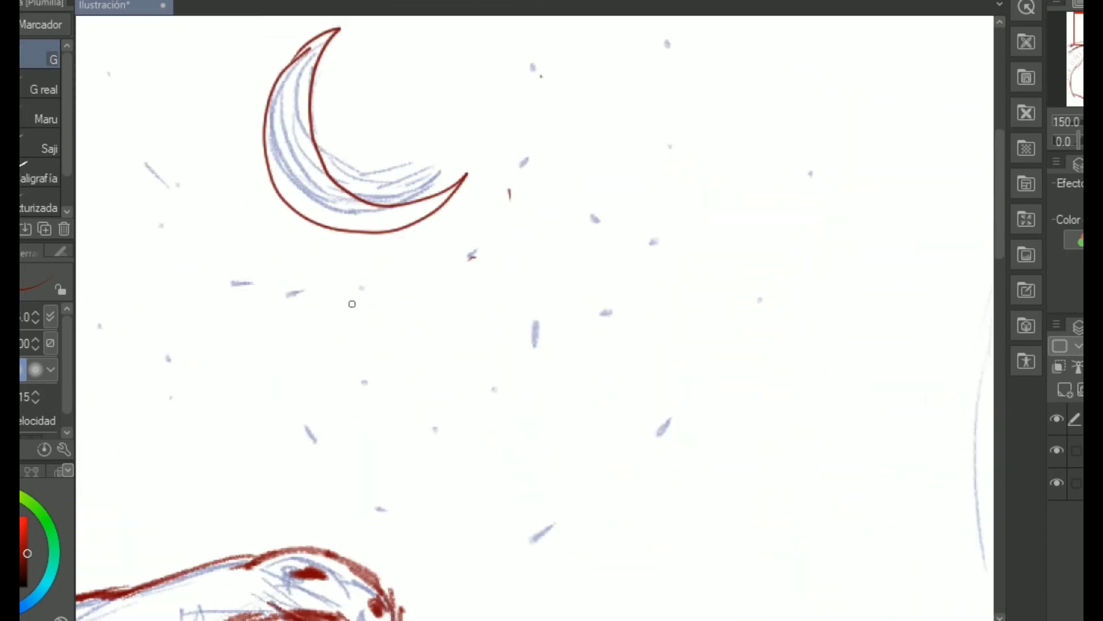
Mark the stars around the moon with small red strokes over the blue sketch marks.
left_click_drag(513, 532, 531, 522)
left_click_drag(589, 496, 598, 492)
left_click_drag(638, 478, 643, 471)
left_click_drag(697, 421, 708, 410)
scroll(768, 320, "down", 2)
mouse_move(758, 334)
left_mouse_down()
mouse_move(759, 350)
mouse_move(182, 145)
mouse_move(172, 179)
left_mouse_up()
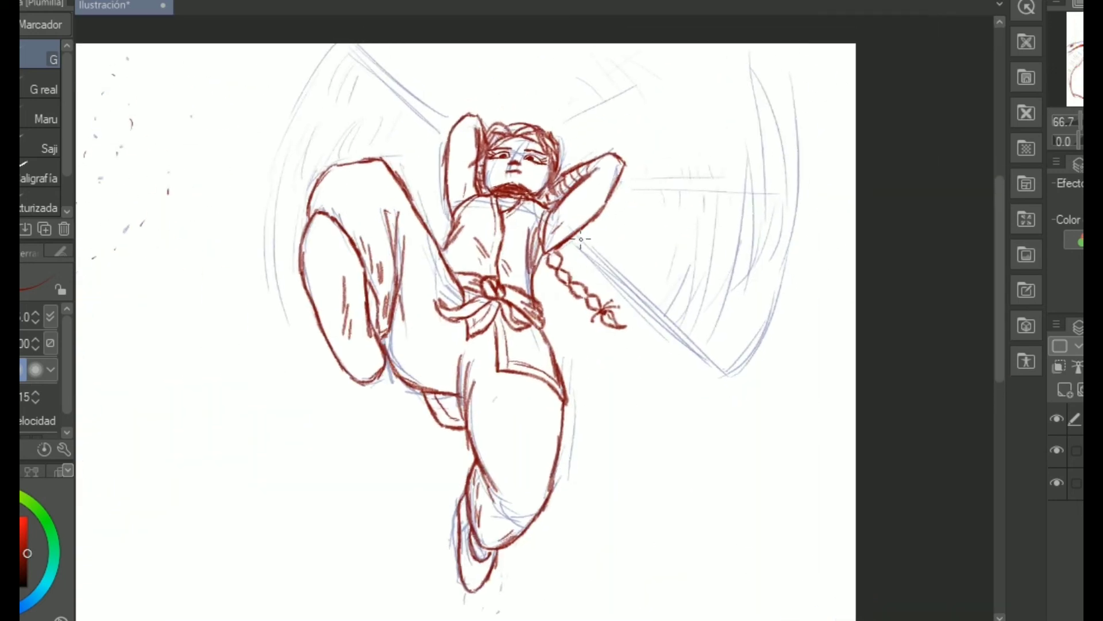
scroll(580, 241, "up", 3)
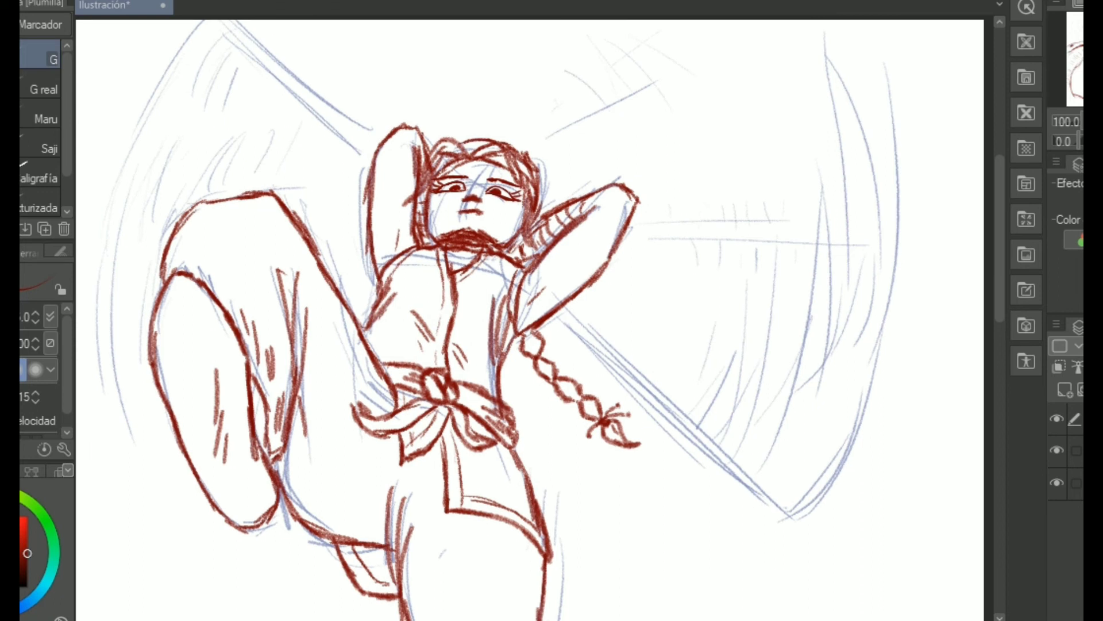
Draw the diagonal pole behind the figure as two parallel straight red lines over the blue sketch, closing its lower end with the pen.
key("u")
left_click_drag(668, 407, 794, 518)
left_click_drag(553, 314, 782, 526)
left_click_drag(511, 305, 575, 368)
left_click_drag(444, 207, 293, 75)
left_click_drag(435, 228, 263, 74)
scroll(636, 425, "up", 2)
left_click_drag(636, 425, 406, 216)
key("p")
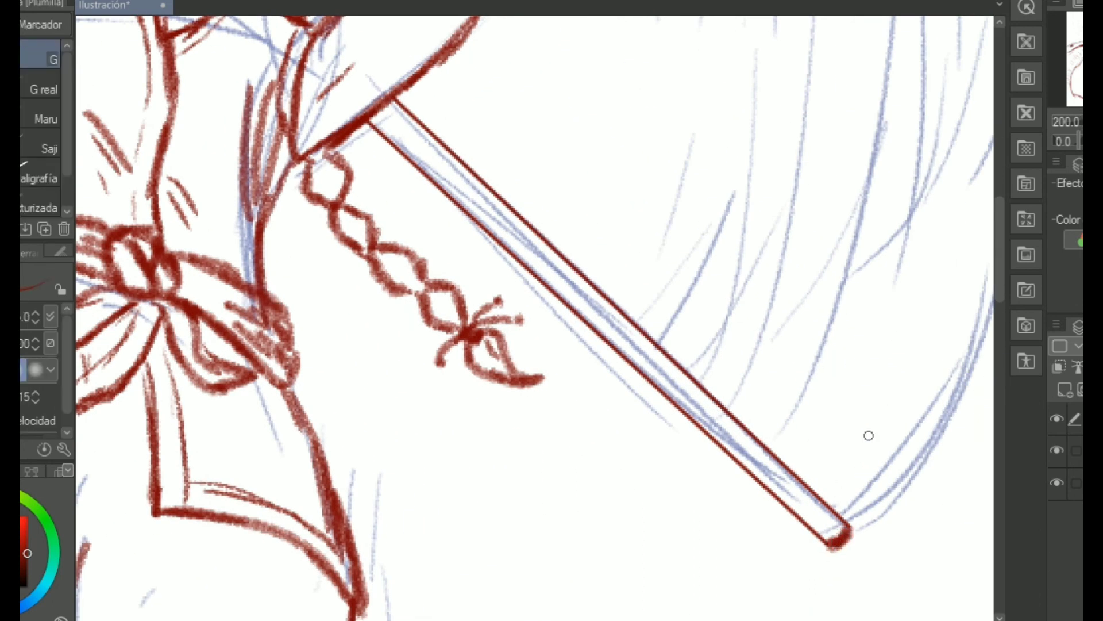
Trace the long curved strokes and outer edge of the wing shape beside the bent elbow in red with the pencil.
scroll(868, 446, "down", 4)
left_click_drag(654, 514, 738, 404)
left_click_drag(711, 454, 759, 224)
mouse_move(758, 321)
left_mouse_down()
mouse_move(751, 103)
mouse_move(762, 185)
left_mouse_up()
left_click_drag(723, 319, 732, 114)
left_click_drag(708, 98, 689, 332)
left_click_drag(687, 222, 648, 405)
left_click_drag(632, 268, 602, 406)
left_click_drag(534, 381, 554, 334)
left_click_drag(659, 481, 714, 398)
left_click_drag(702, 247, 791, 361)
left_click_drag(776, 153, 800, 215)
left_click_drag(837, 169, 831, 226)
Trace the two horizontal lines extending from the elbow with short tick marks, plus the diagonal line above them, in red pencil.
left_click_drag(574, 352, 760, 357)
left_click_drag(588, 331, 776, 328)
left_click_drag(645, 349, 660, 347)
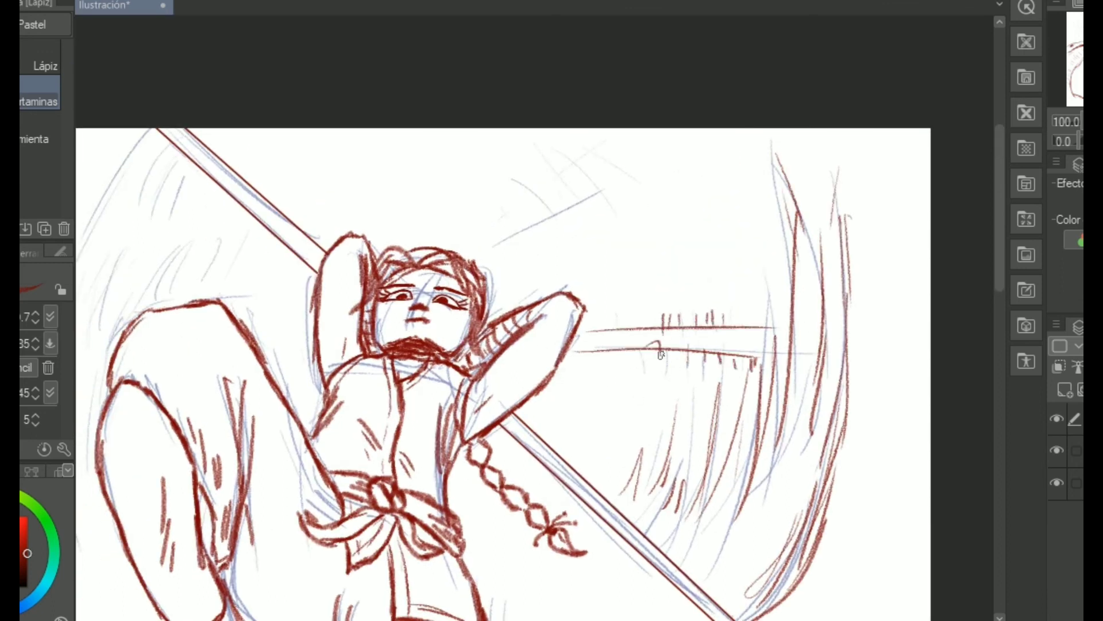
left_click_drag(730, 299, 778, 354)
left_click_drag(533, 310, 662, 242)
Trace the outer arc and inner curved strokes of the opposite wing shape behind the raised knee in red pencil.
left_click_drag(403, 287, 686, 222)
mouse_move(488, 120)
left_mouse_down()
mouse_move(399, 485)
mouse_move(332, 412)
left_mouse_up()
left_click_drag(424, 43, 345, 233)
left_click_drag(358, 138, 316, 320)
left_click_drag(347, 159, 335, 327)
left_click_drag(346, 211, 343, 335)
left_click_drag(425, 125, 386, 221)
left_click_drag(442, 52, 400, 164)
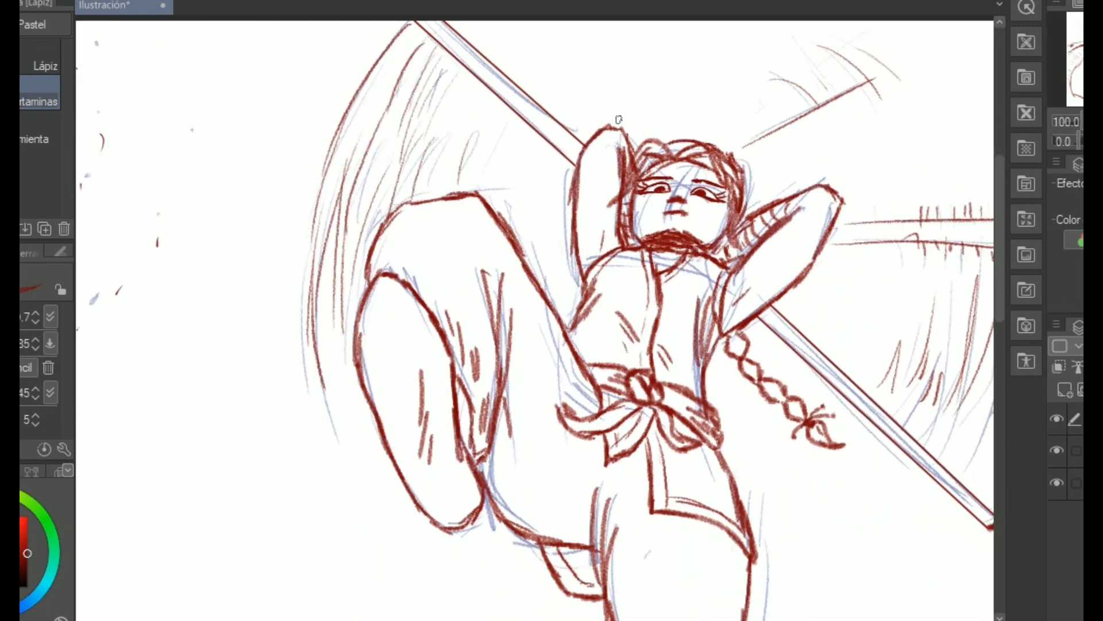
Hide the blue sketch layer so only the red line work shows, and switch to the eraser.
left_click_drag(619, 119, 412, 100)
left_click_drag(885, 224, 712, 220)
left_click(1058, 452)
left_click(1058, 452)
scroll(787, 365, "down", 2)
left_click_drag(545, 391, 597, 230)
left_click(1057, 451)
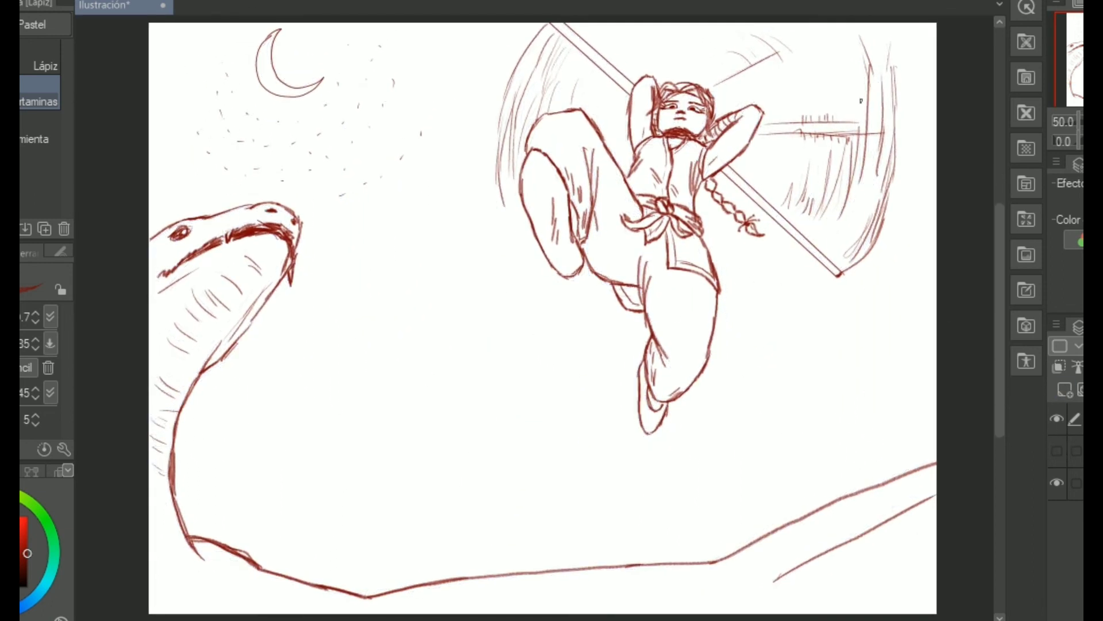
key("e")
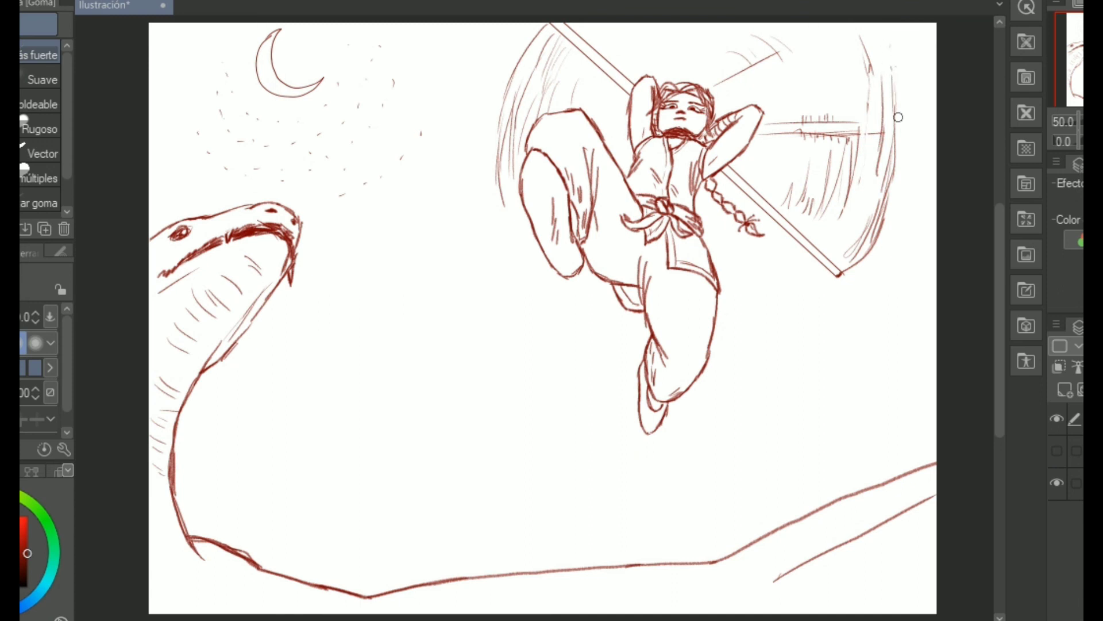